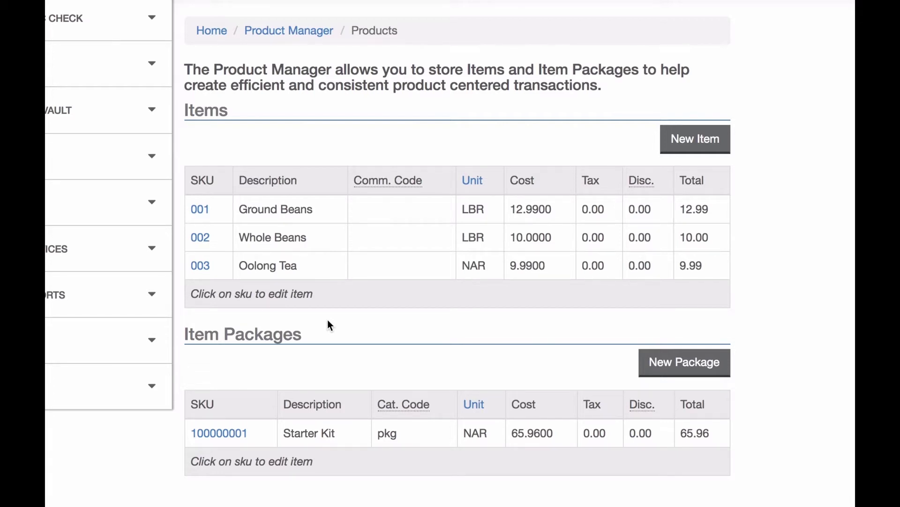
Open the Starter Kit package, SKU 100000001, from the Item Packages list.
click(226, 435)
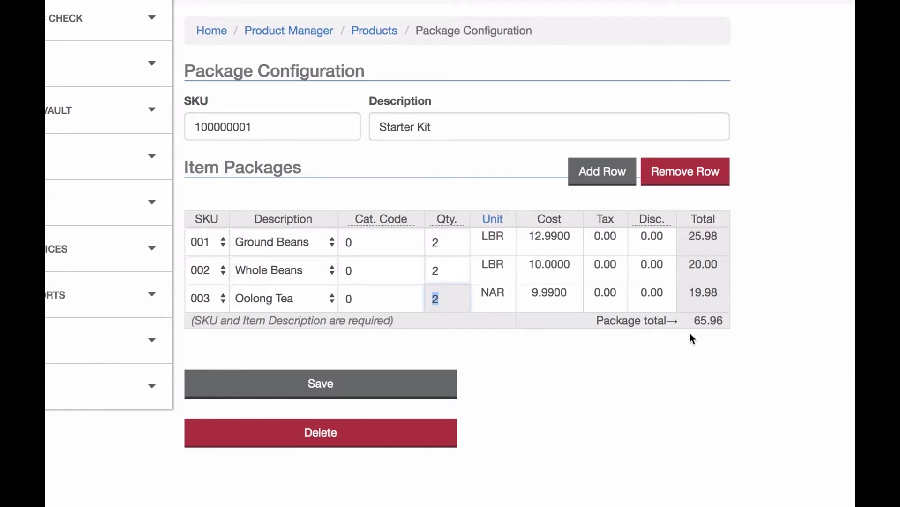
Save the Starter Kit package with 2 Ground Beans, 2 Whole Beans and 2 Oolong Tea.
click(380, 382)
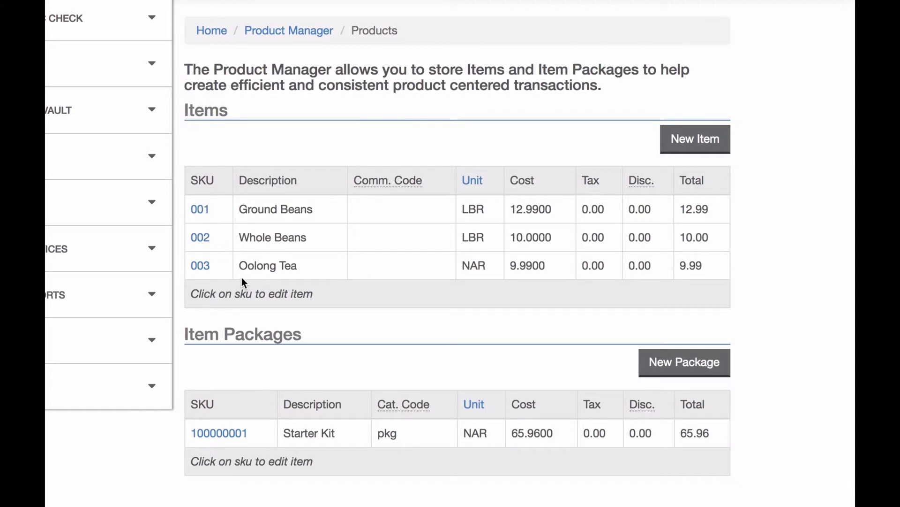
Start a new item with SKU 004 and description Green Tea.
click(199, 209)
click(691, 147)
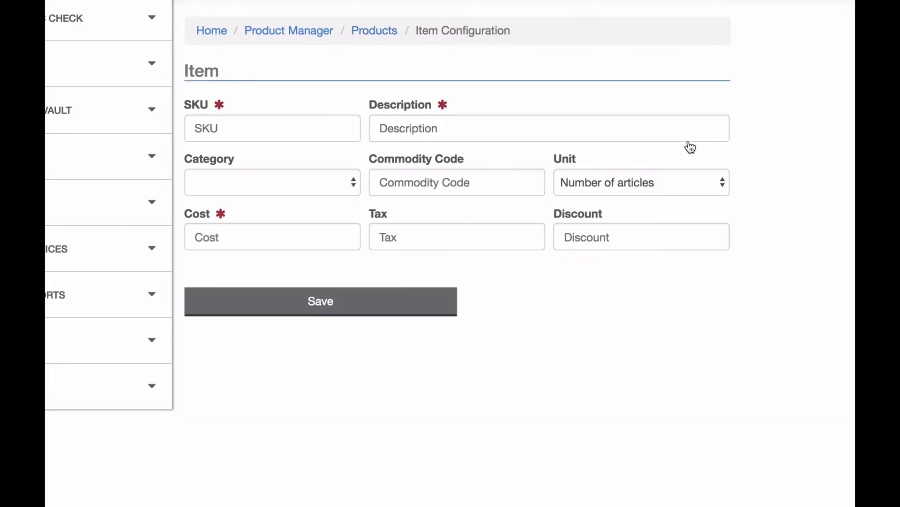
scroll(393, 154, up, 2)
click(297, 184)
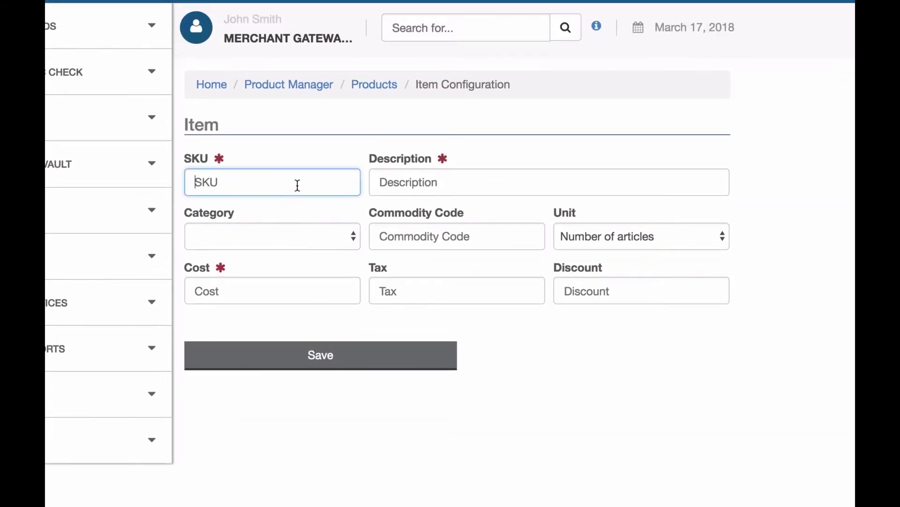
text(004)
key(Tab)
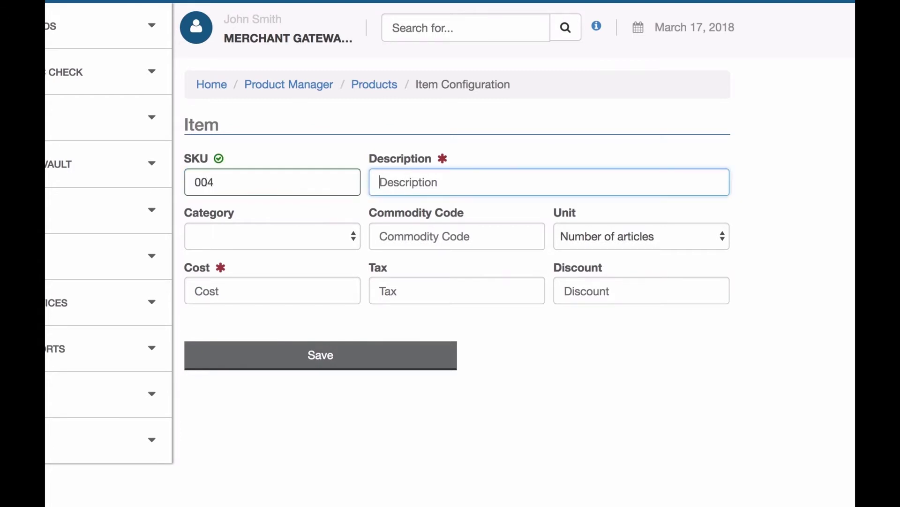
text(Green Tea)
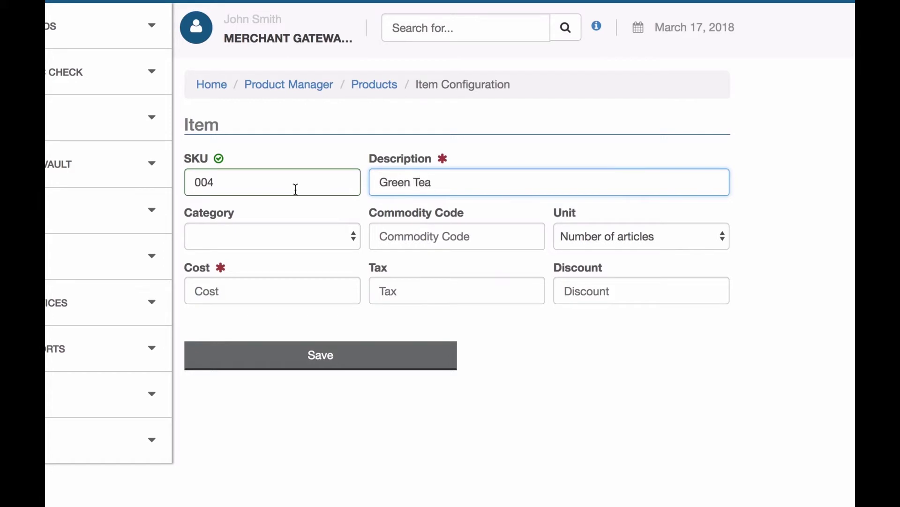
Give the Green Tea item a cost of 19.99 and the Tea category.
click(241, 291)
text(19.99)
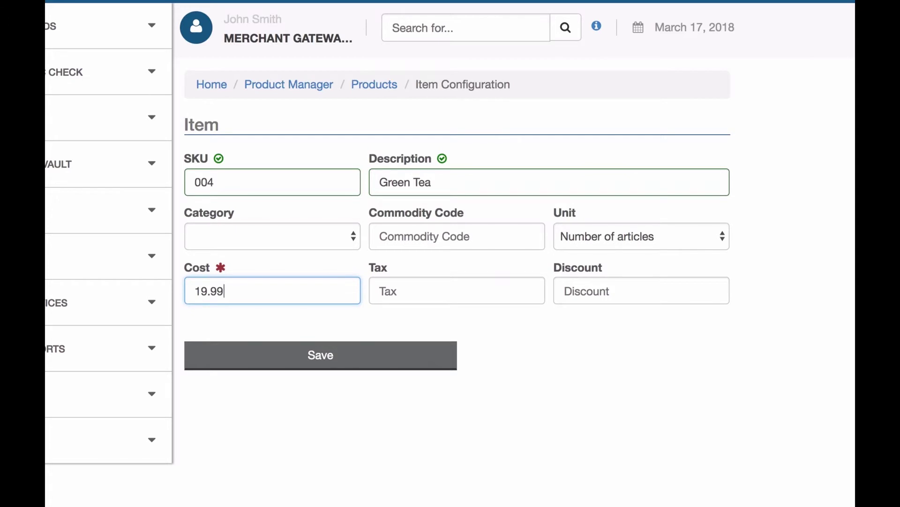
click(334, 240)
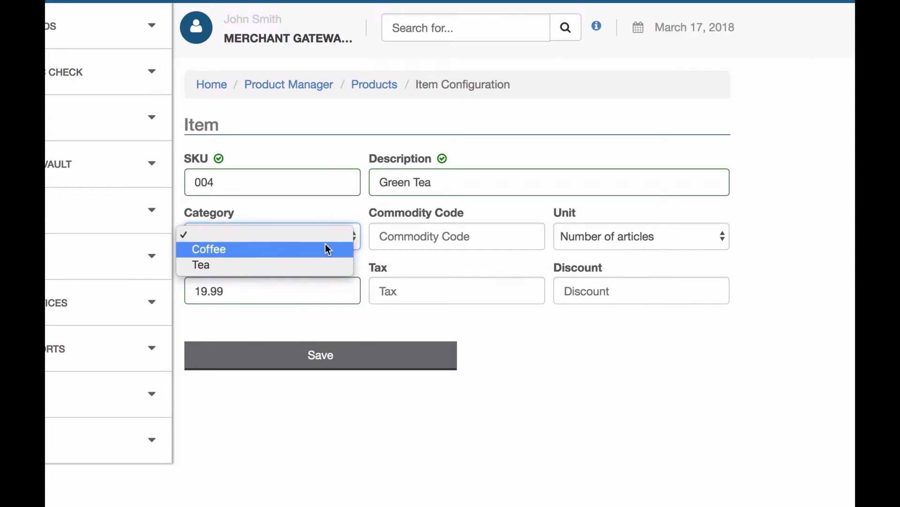
click(314, 266)
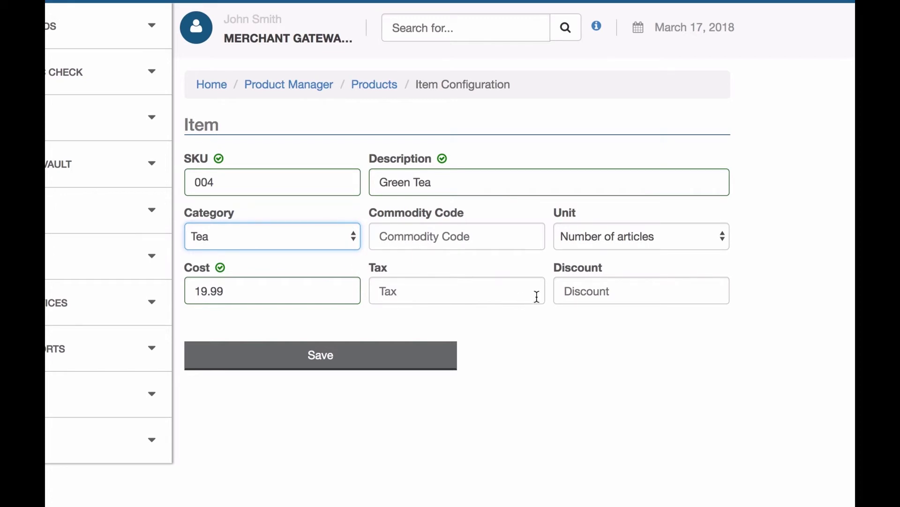
click(617, 247)
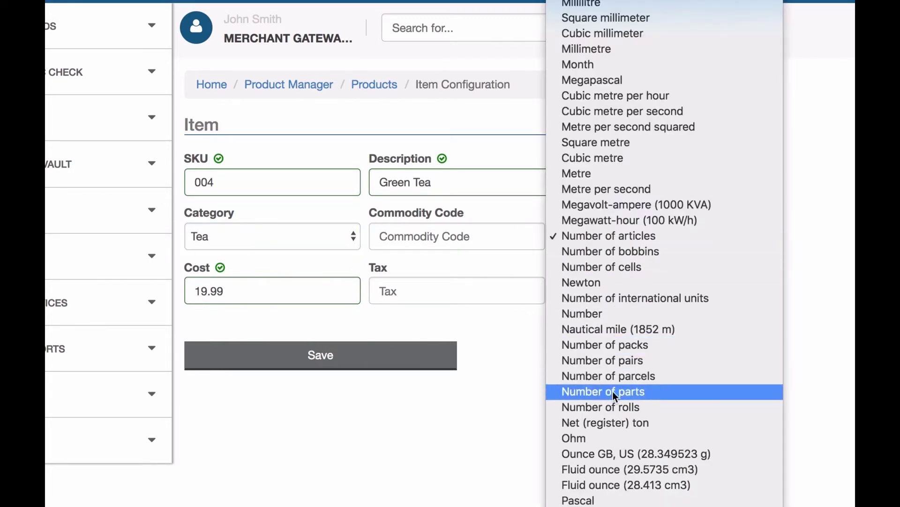
Keep Number of articles as the unit and save the Green Tea item.
scroll(622, 314, down, 5)
scroll(622, 313, up, 8)
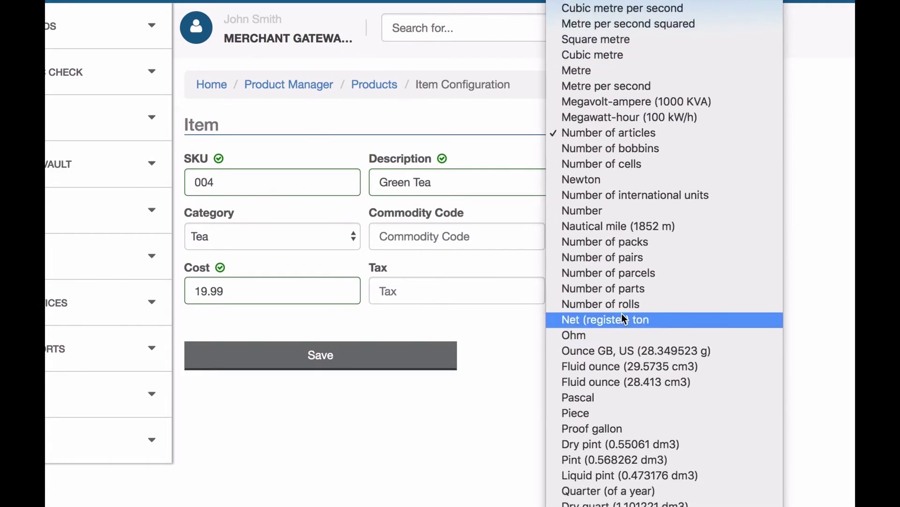
scroll(622, 313, up, 15)
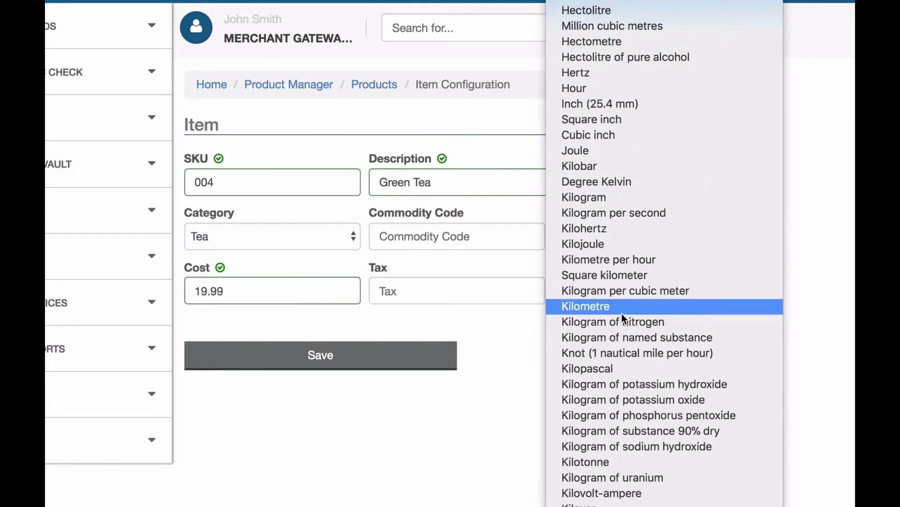
scroll(622, 313, up, 15)
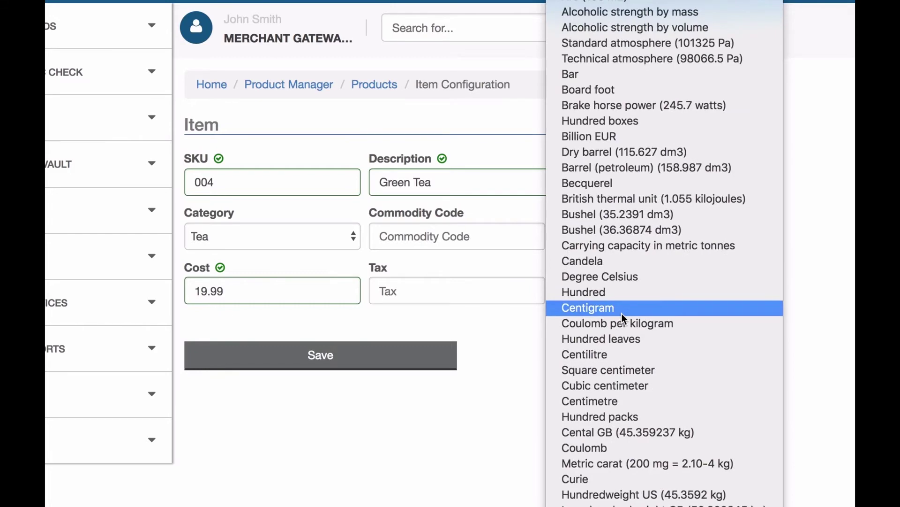
scroll(622, 313, down, 15)
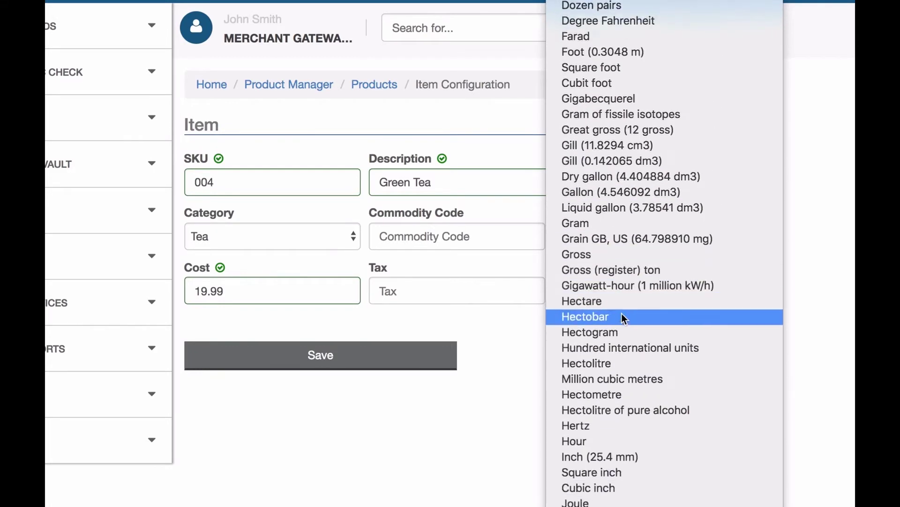
scroll(621, 313, down, 7)
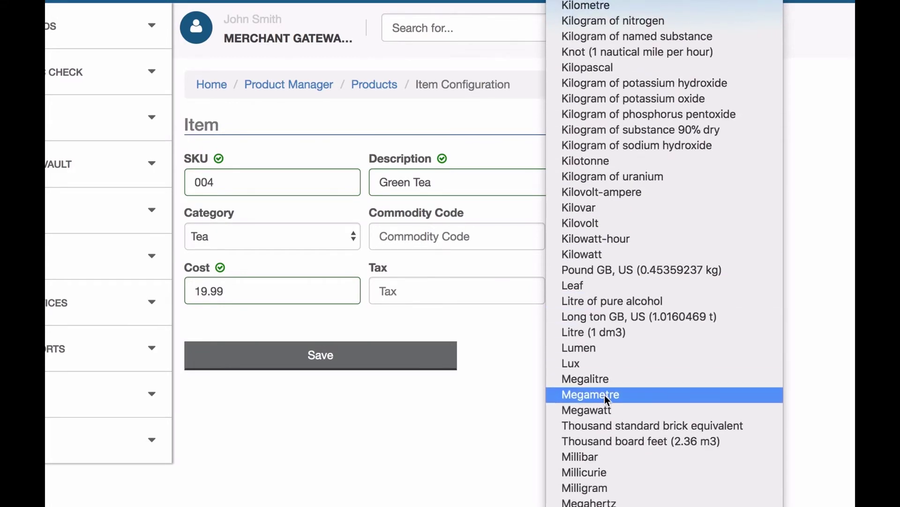
scroll(605, 395, down, 5)
click(511, 375)
click(511, 375)
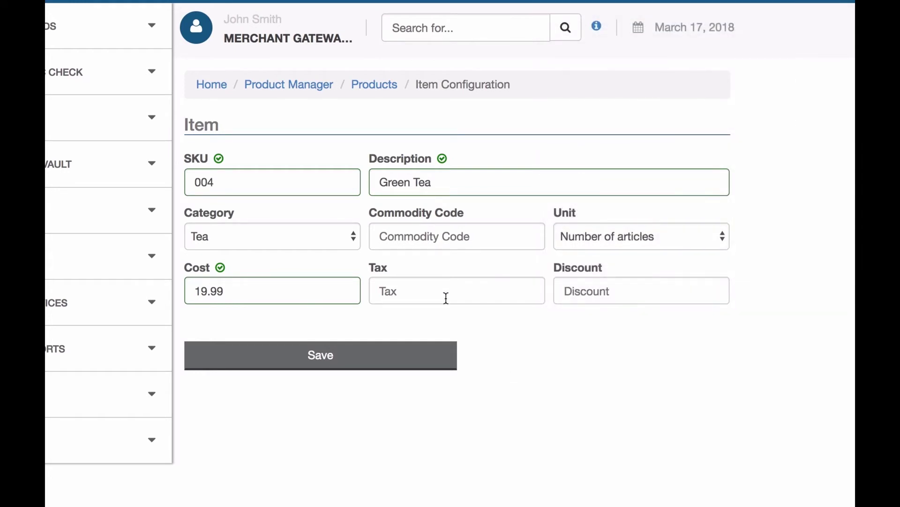
click(388, 347)
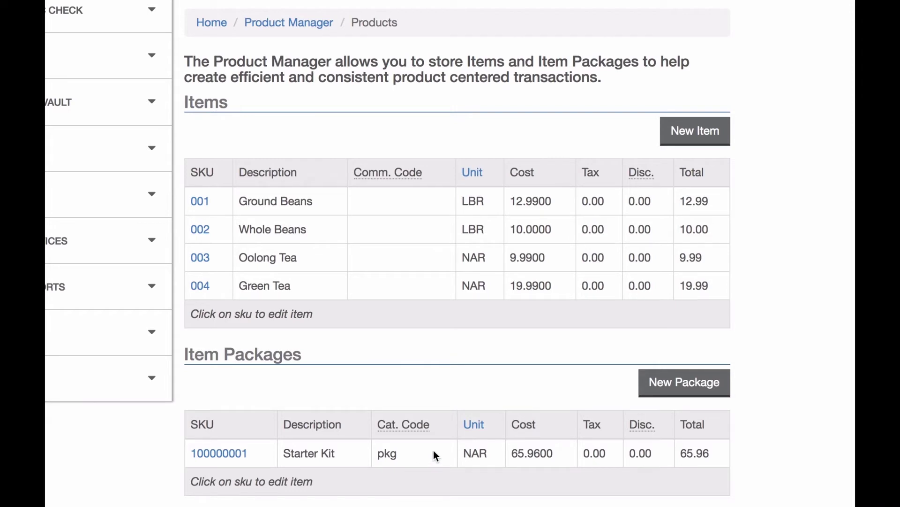
Start a new item package from the Products page.
click(682, 382)
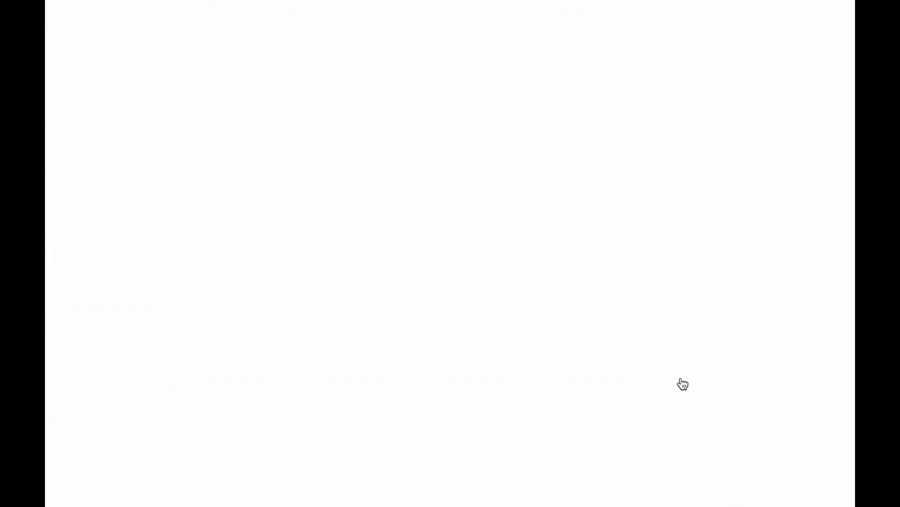
click(243, 116)
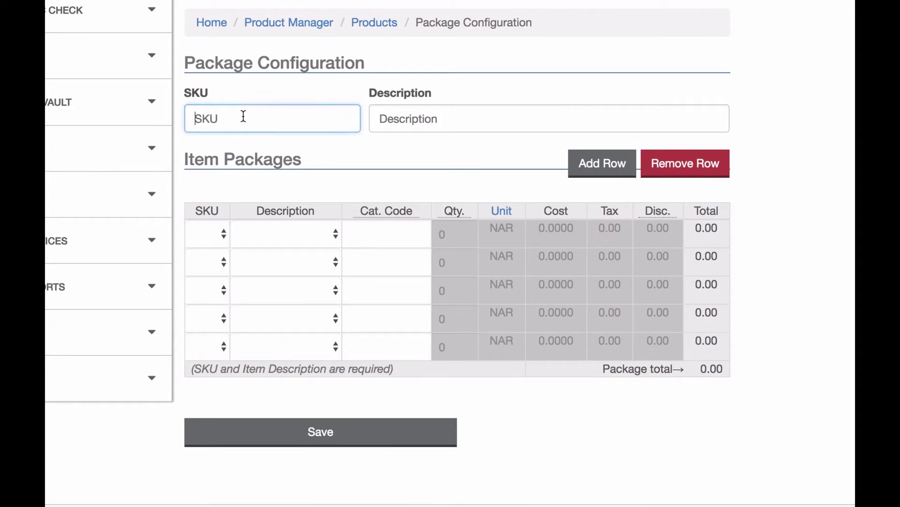
text(2000000002)
key(Tab)
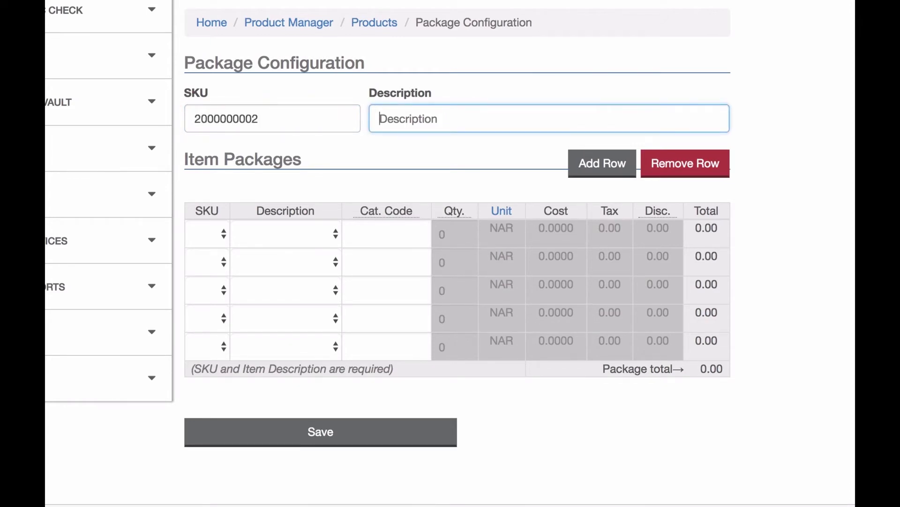
text(Tea Starter Kit)
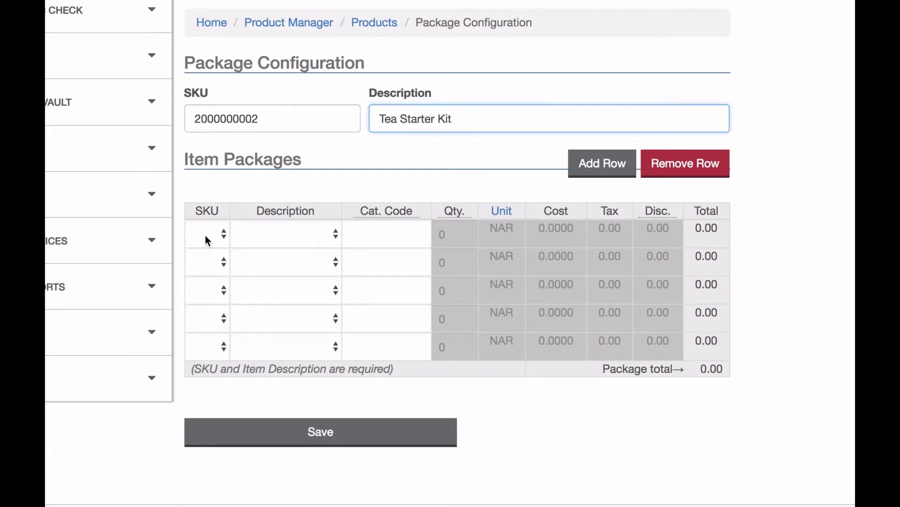
click(267, 233)
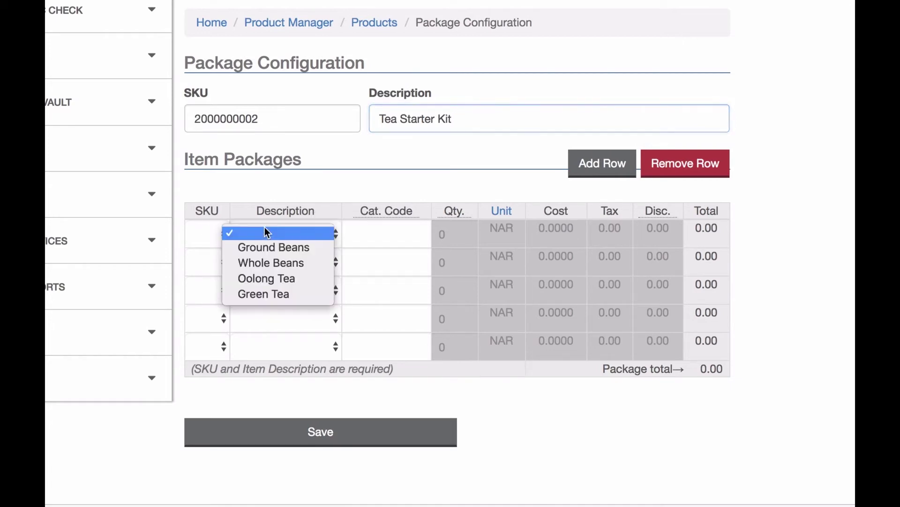
click(293, 282)
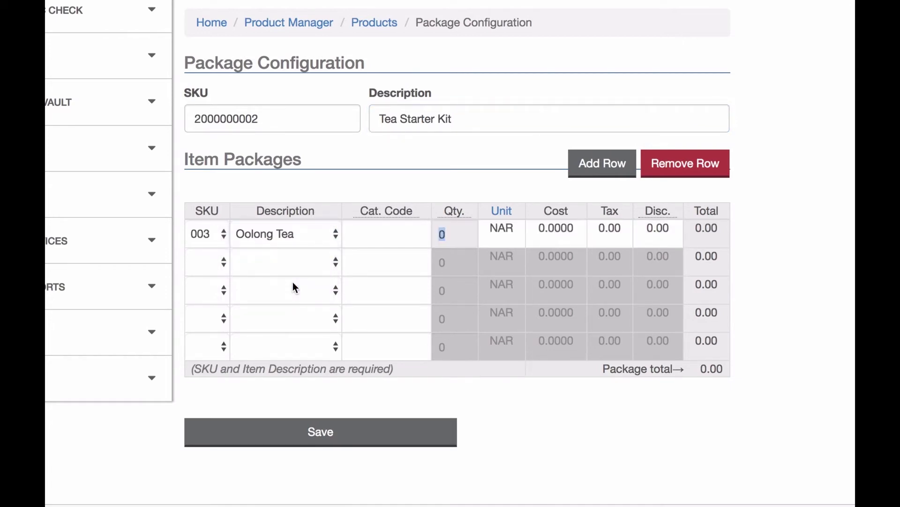
click(305, 262)
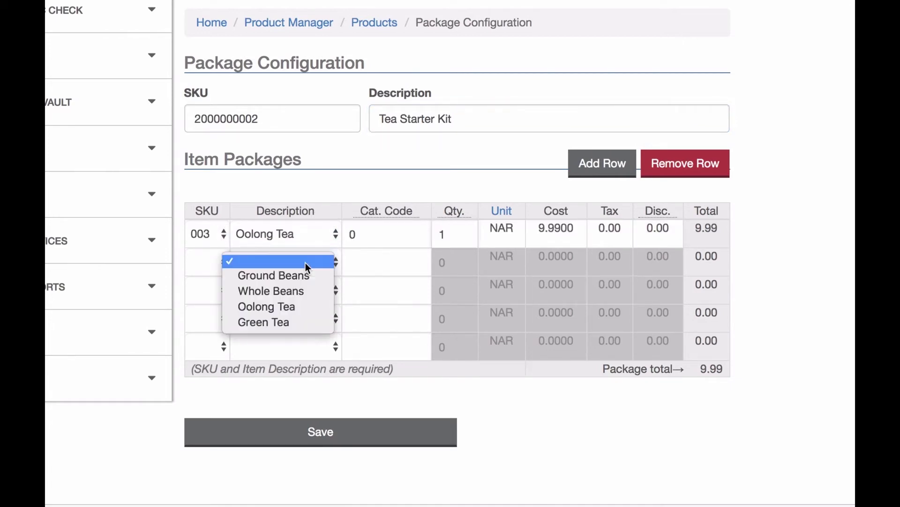
click(298, 322)
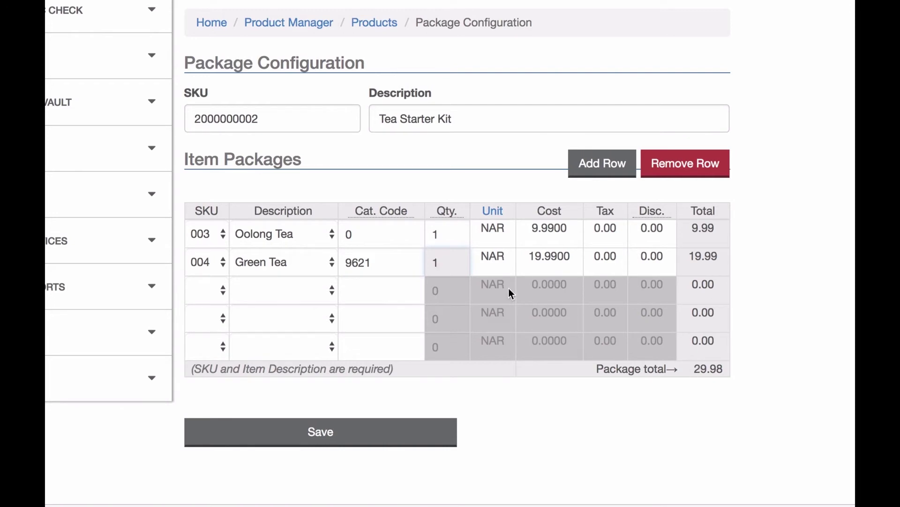
Set both package rows to quantity 2 and save the package at 59.96.
double_click(451, 231)
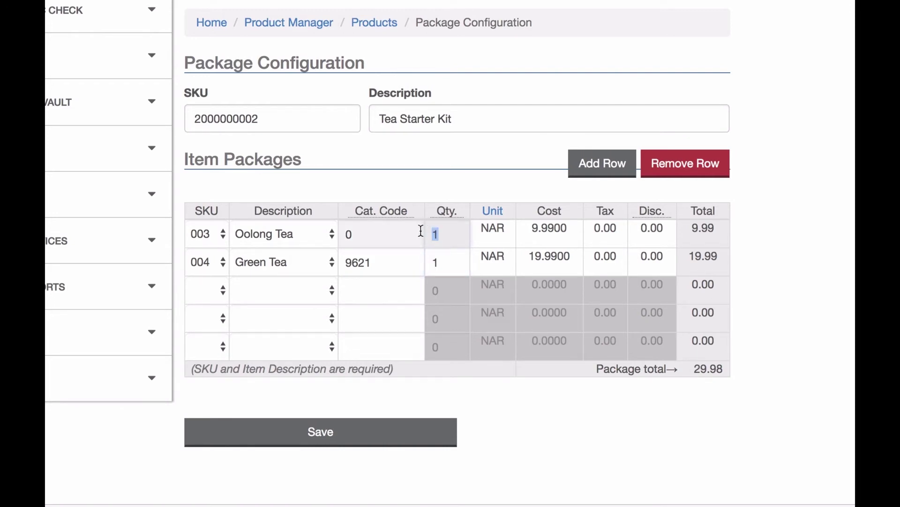
text(2)
double_click(438, 262)
text(2)
click(532, 409)
click(405, 431)
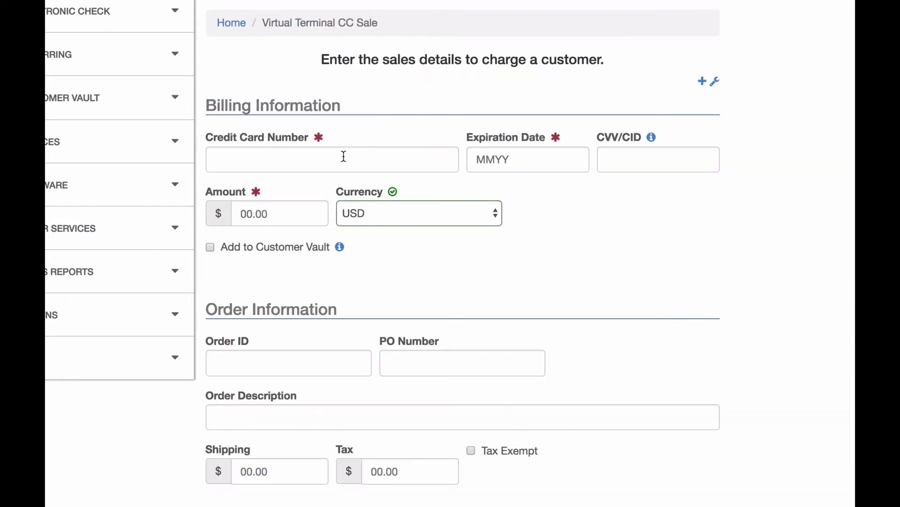
Enter the card number, expiration date and security code on the CC Sale form.
click(344, 156)
text(4111111111111111)
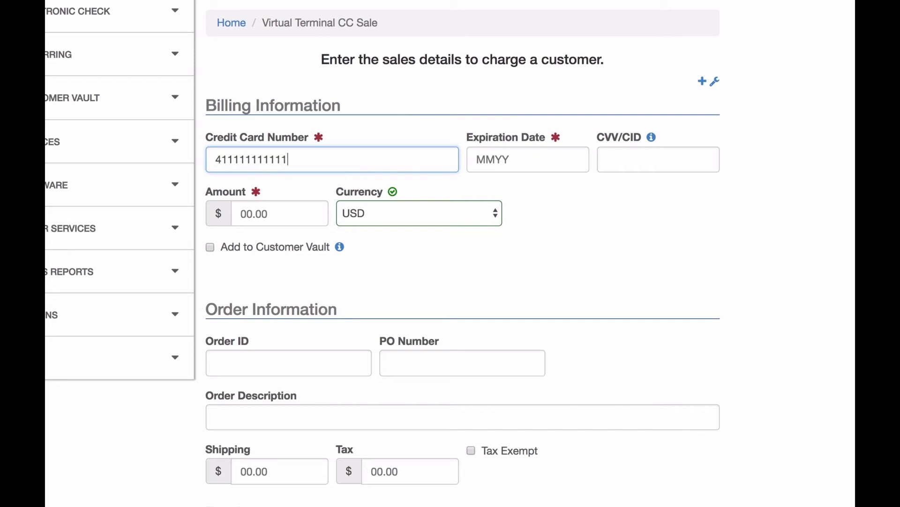
click(528, 159)
text(1020)
click(658, 159)
text(999)
click(280, 213)
click(615, 248)
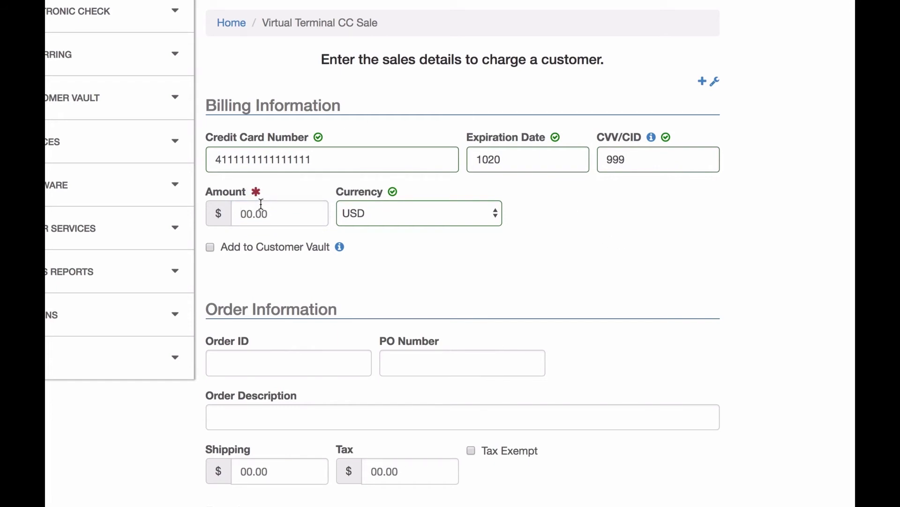
Add the Tea Starter Kit package to product row 1 and set the amount to 59.96.
scroll(579, 260, down, 6)
scroll(580, 263, down, 2)
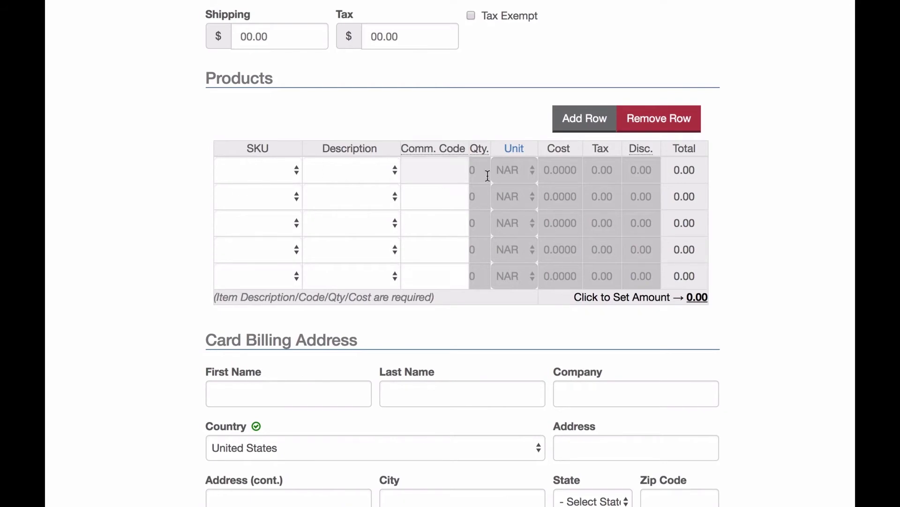
click(280, 180)
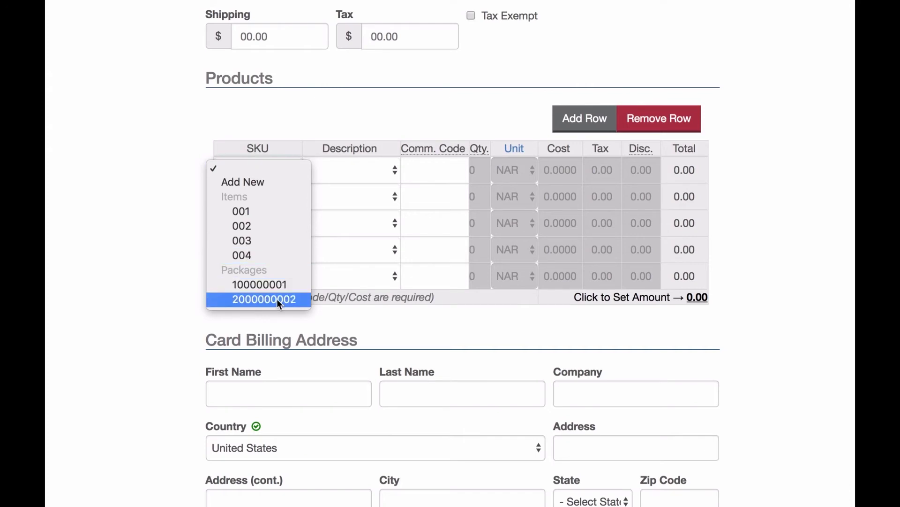
click(322, 139)
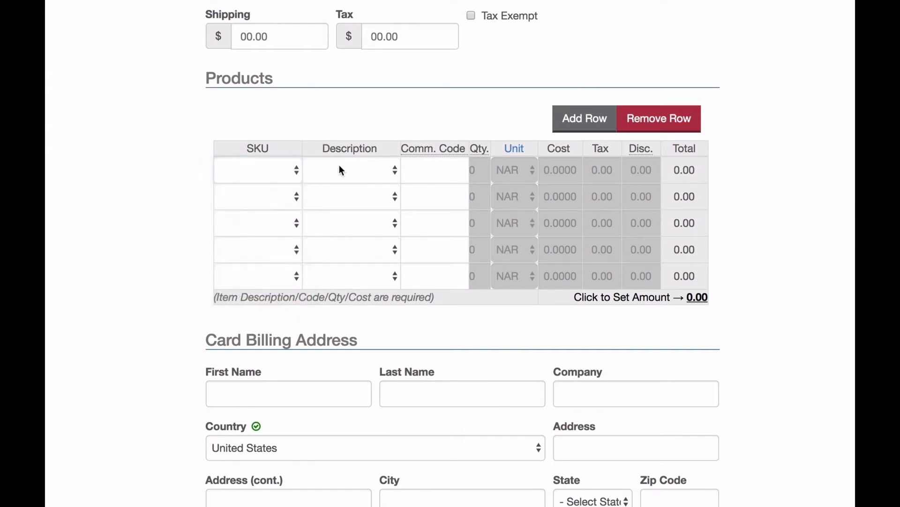
click(342, 171)
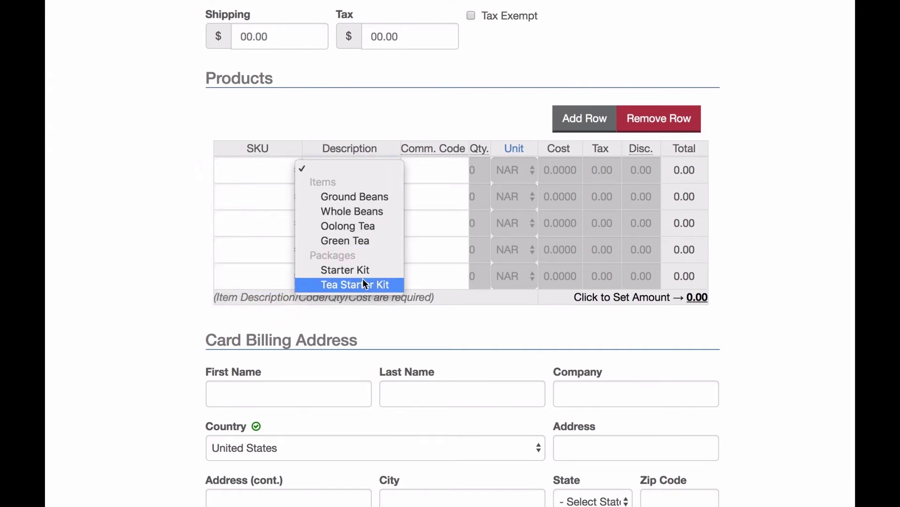
click(341, 285)
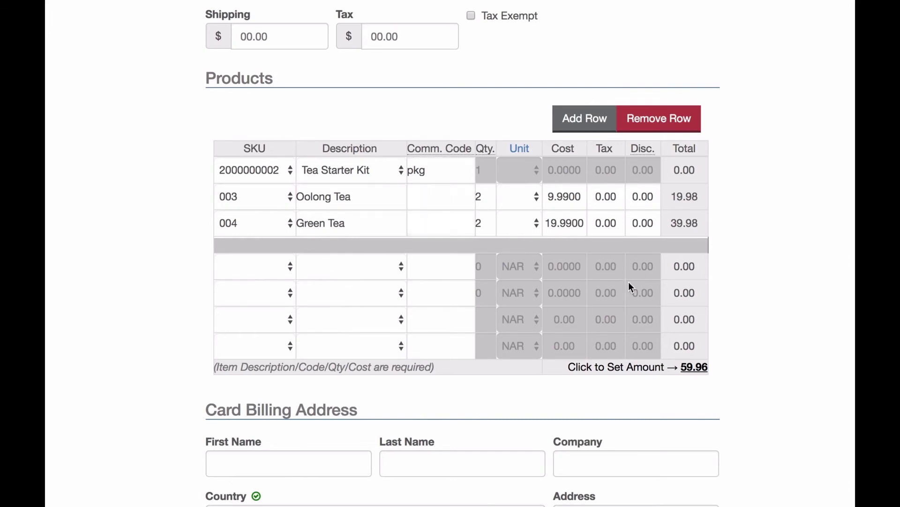
click(696, 367)
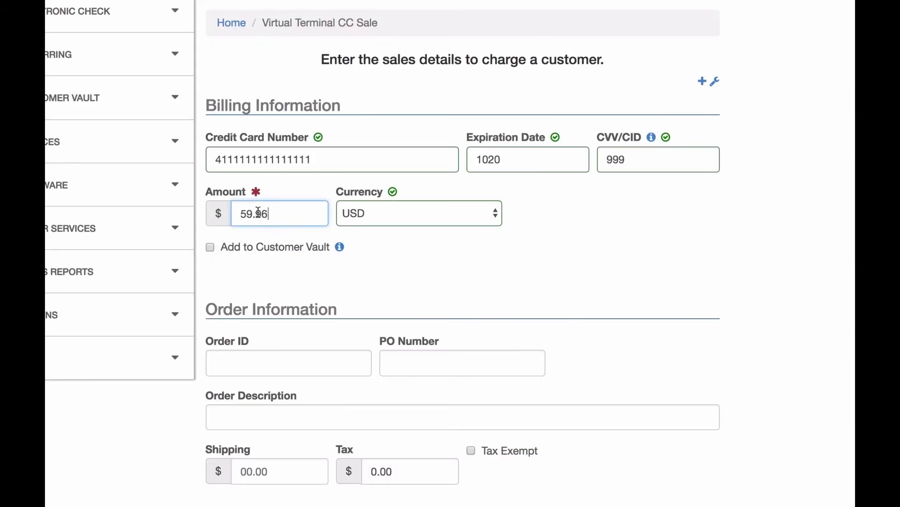
Charge the 59.96 sale and check the grand total on the receipt.
click(268, 238)
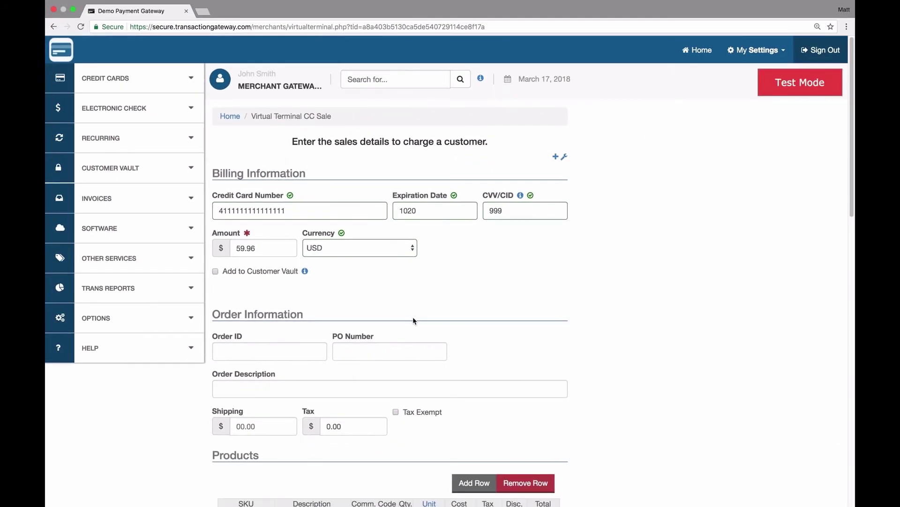
scroll(412, 317, down, 15)
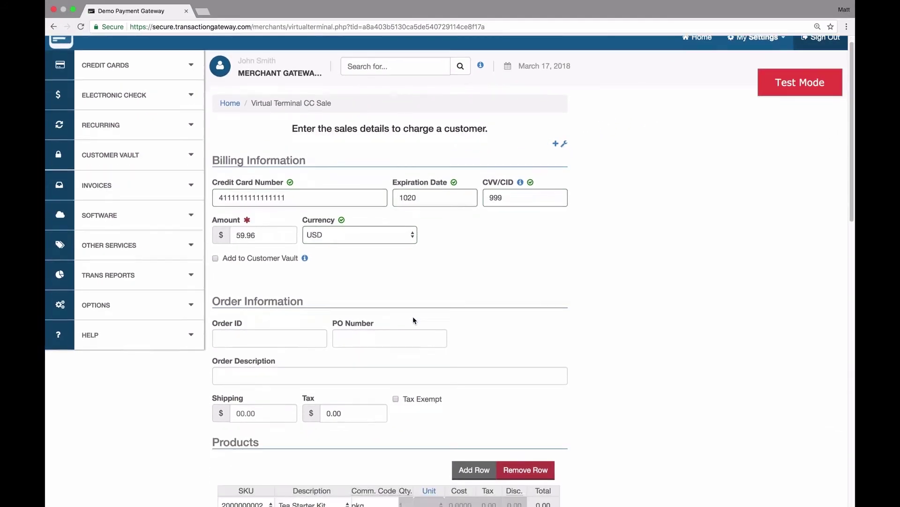
click(348, 371)
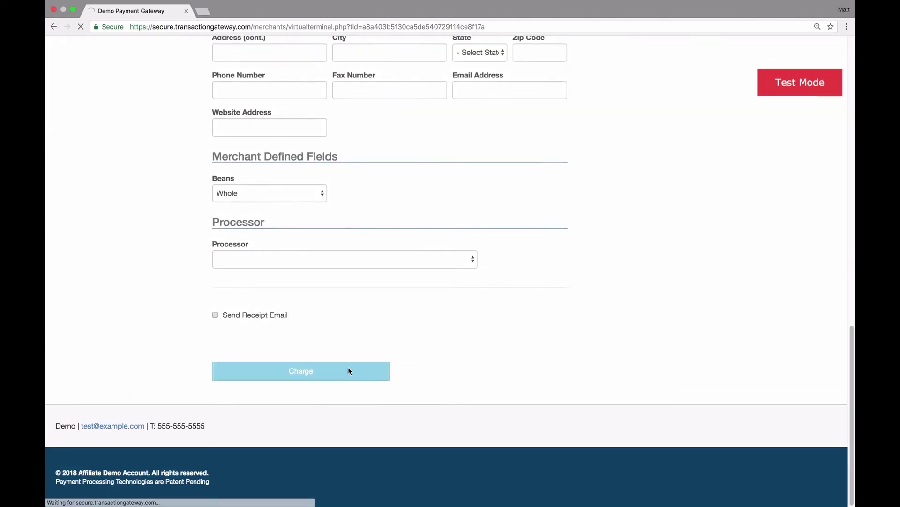
scroll(348, 371, down, 2)
scroll(348, 371, down, 3)
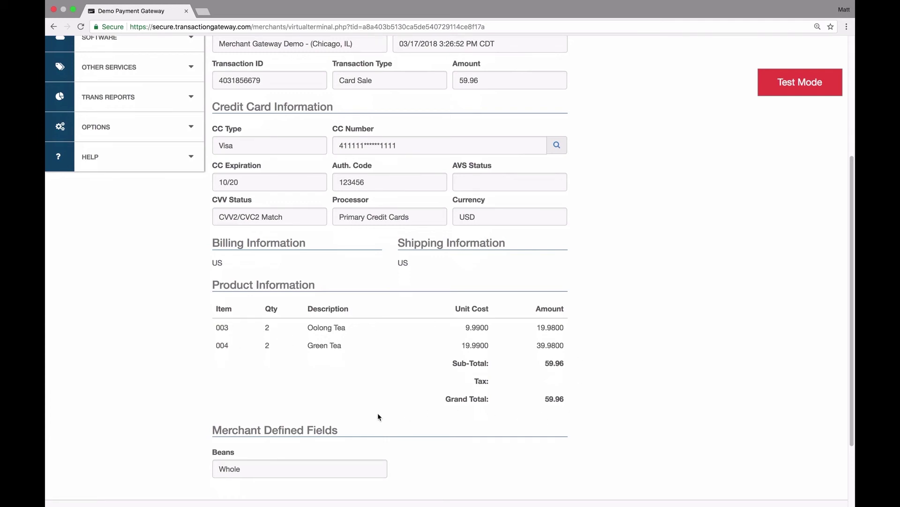
drag(545, 398, 565, 399)
click(605, 394)
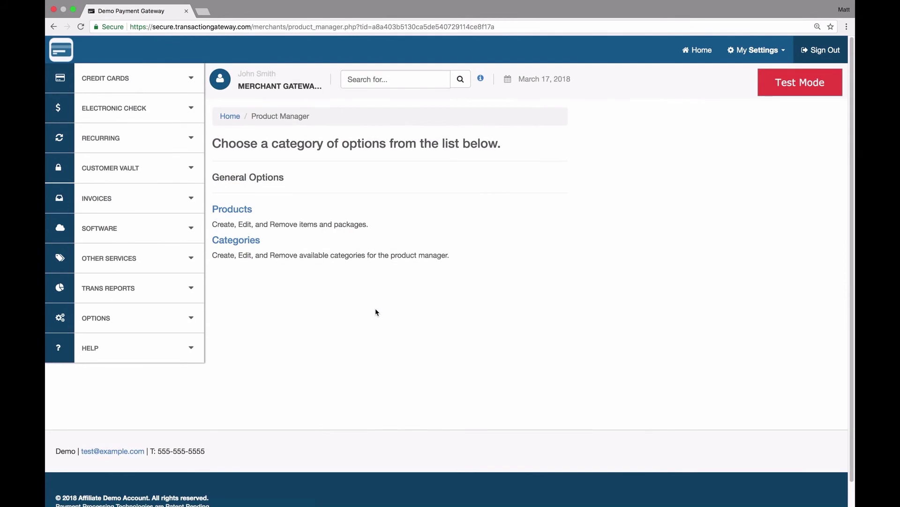
Add Soda as a third category beneath Coffee and Tea and save the list.
click(251, 242)
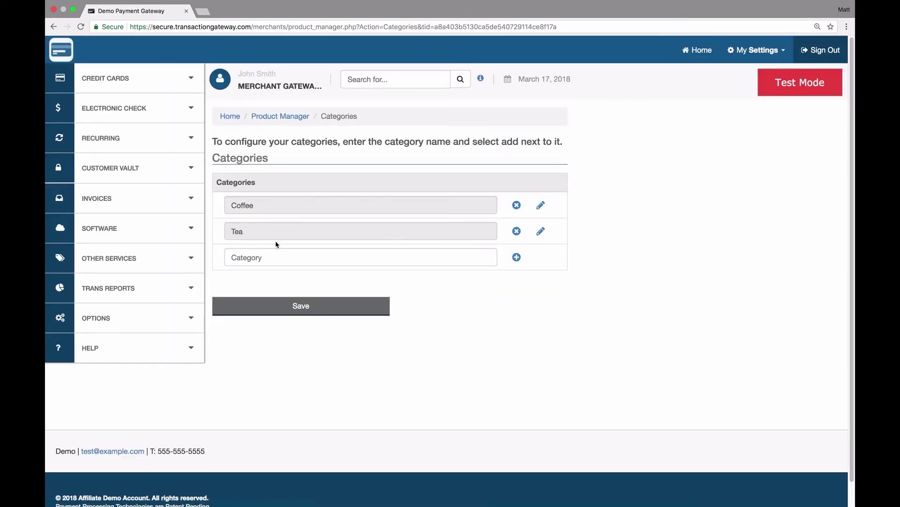
click(261, 255)
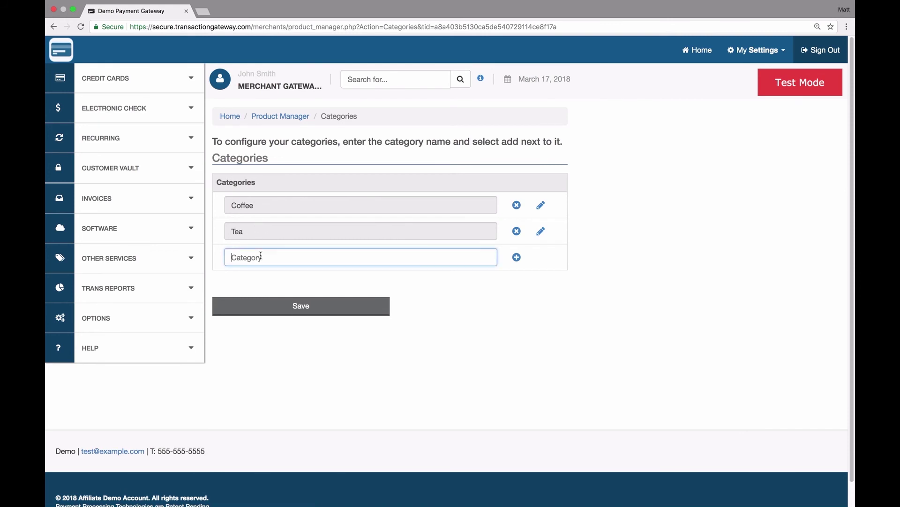
text(Soda)
click(516, 257)
click(334, 335)
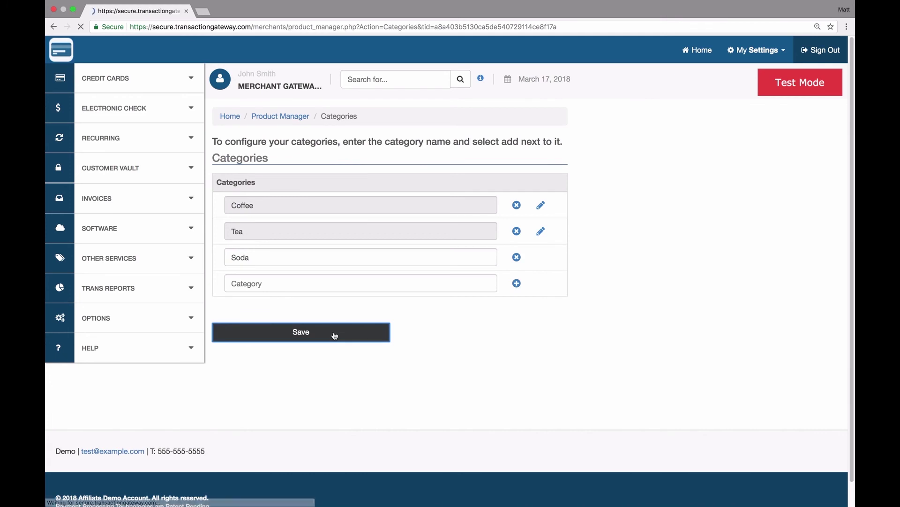